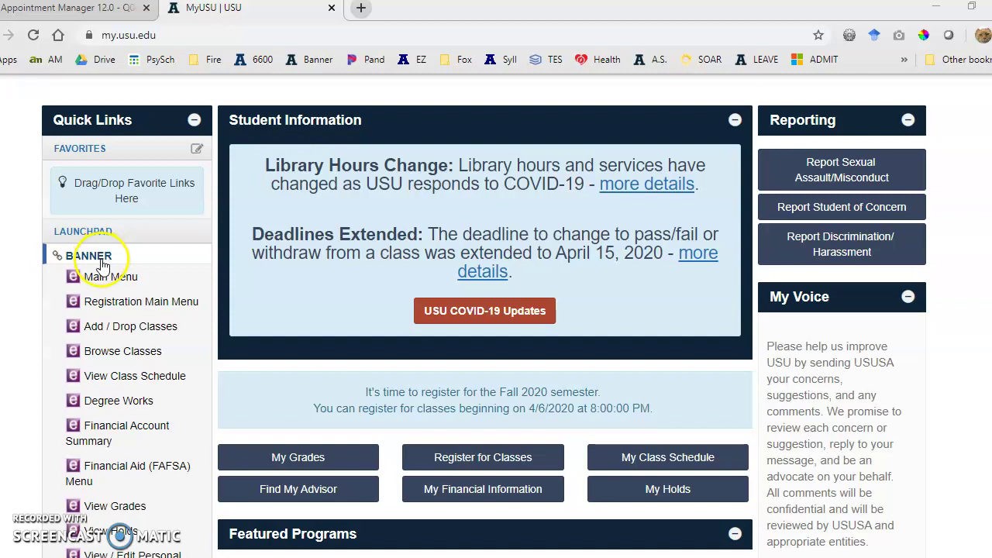
Open the class planning page through the Banner registration menu and continue with the Fall 2020 term
{"action": "left_click", "coordinate": [126, 305]}
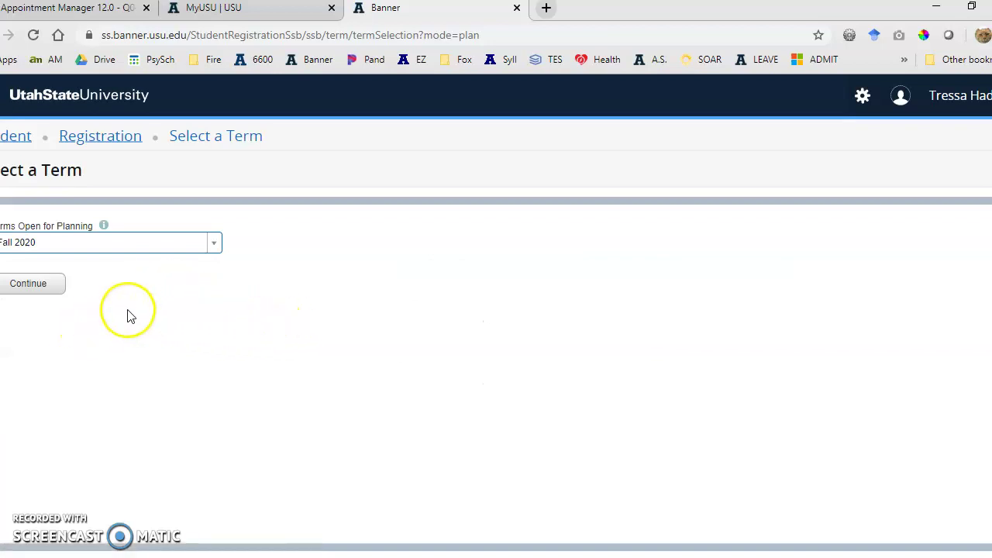
{"action": "left_click", "coordinate": [31, 285]}
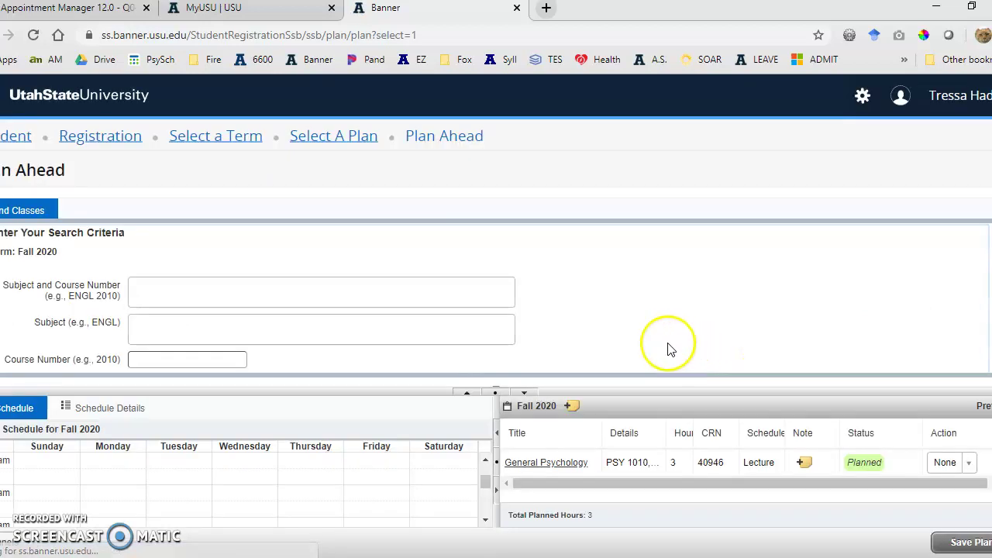
Search the Fall 2020 catalog for the subject and course number HIST1700 History
{"action": "left_click", "coordinate": [269, 290]}
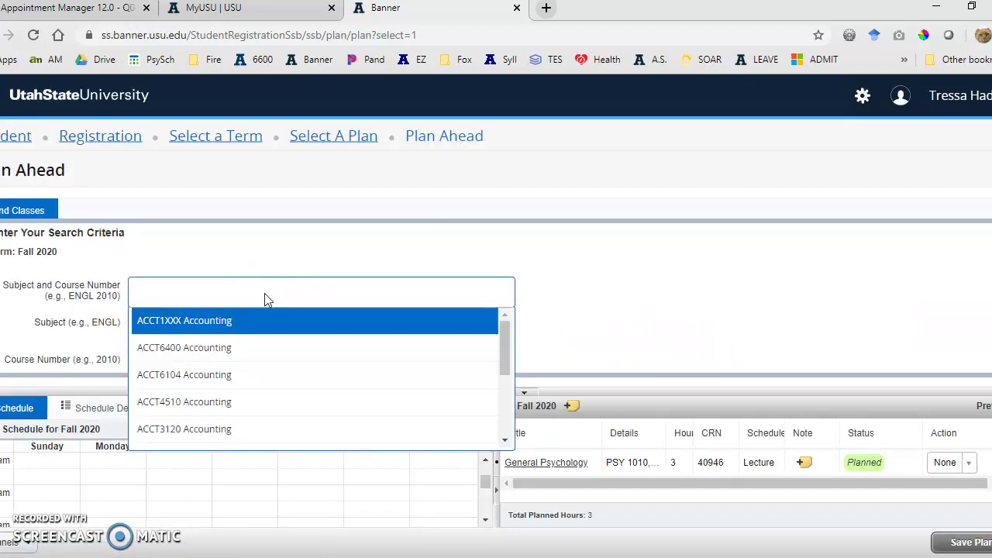
{"action": "type", "text": "hist 17"}
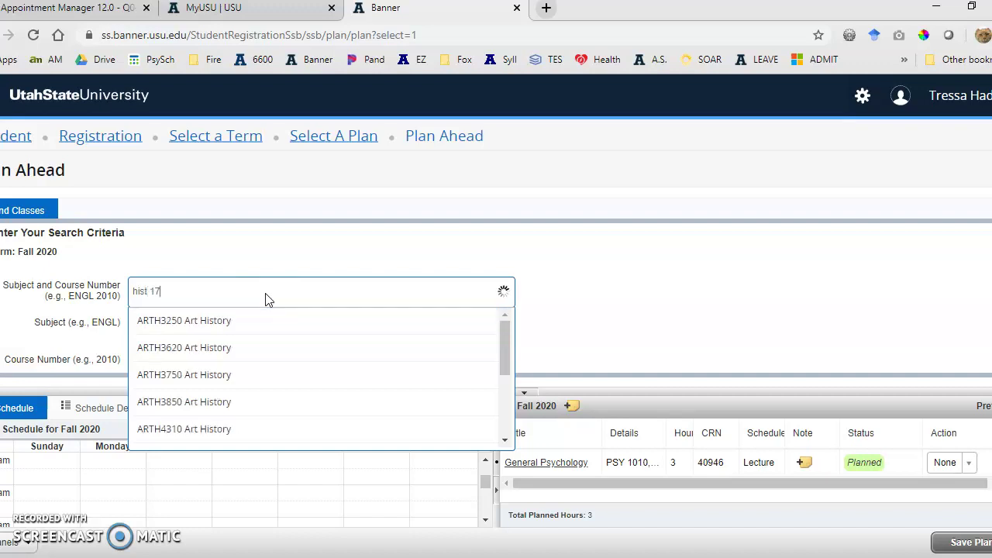
{"action": "type", "text": "00"}
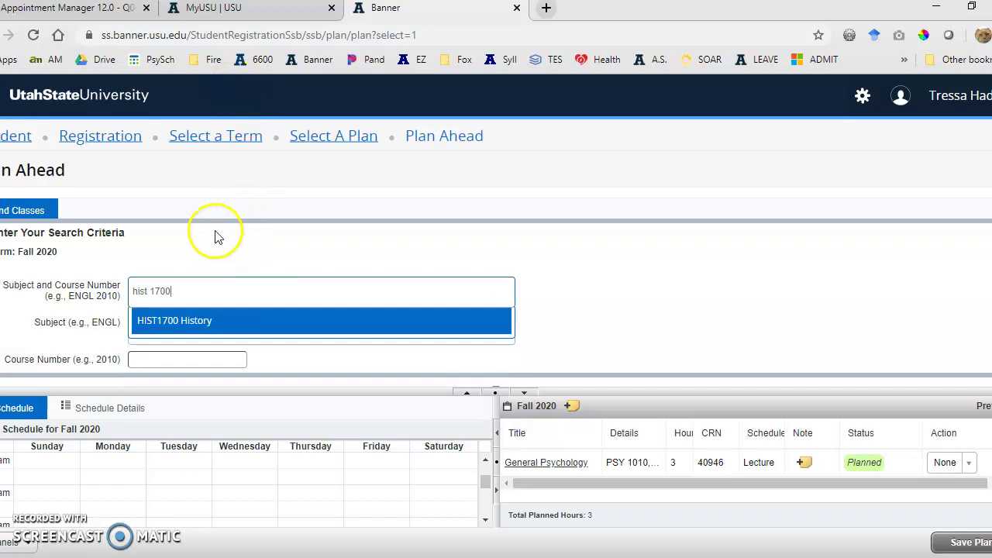
{"action": "left_click", "coordinate": [201, 321]}
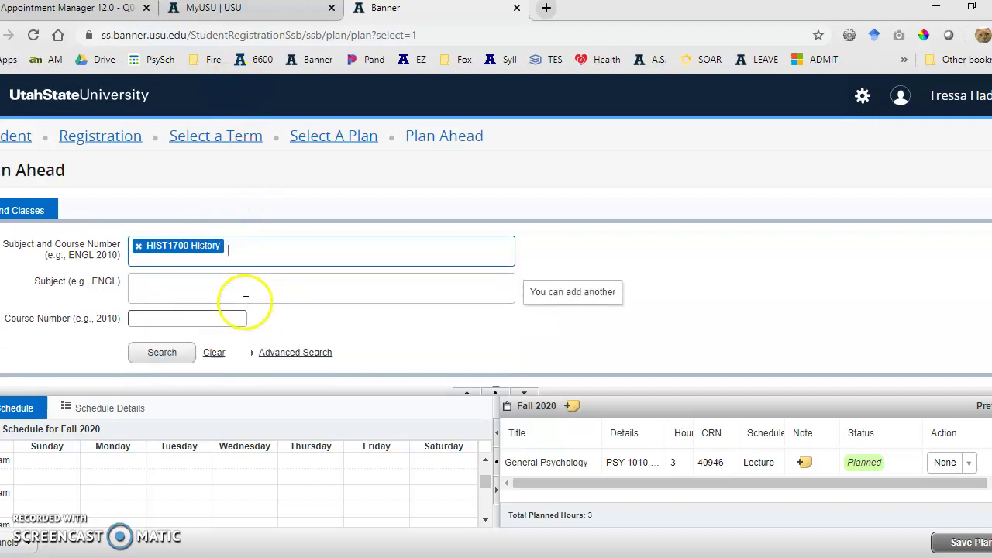
{"action": "left_click", "coordinate": [160, 354]}
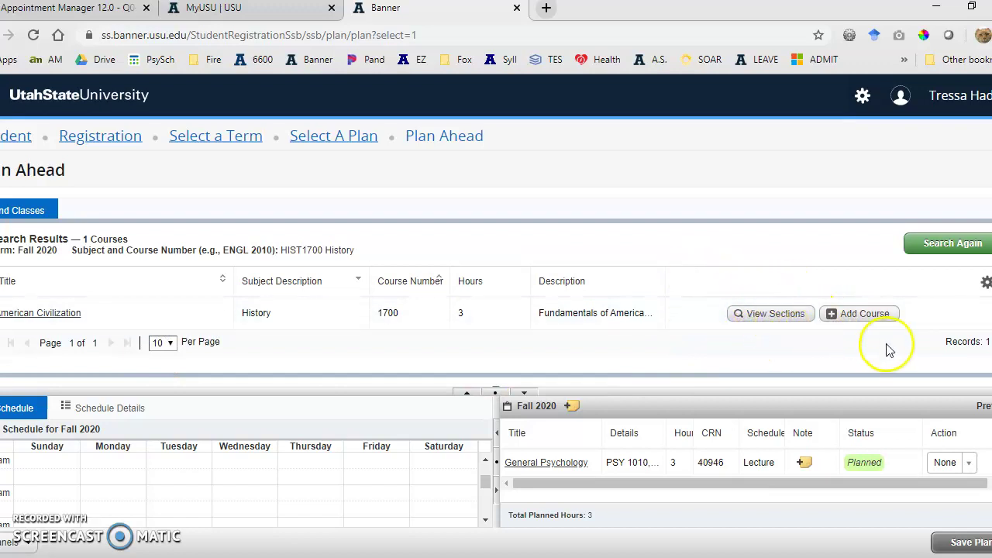
{"action": "left_click", "coordinate": [864, 314]}
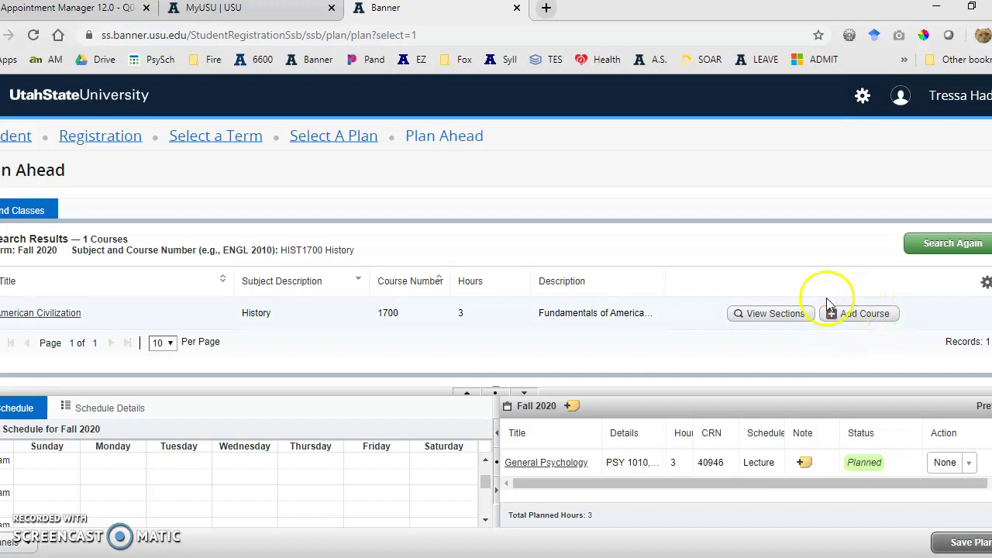
{"action": "left_click", "coordinate": [802, 282]}
{"action": "left_click", "coordinate": [807, 249]}
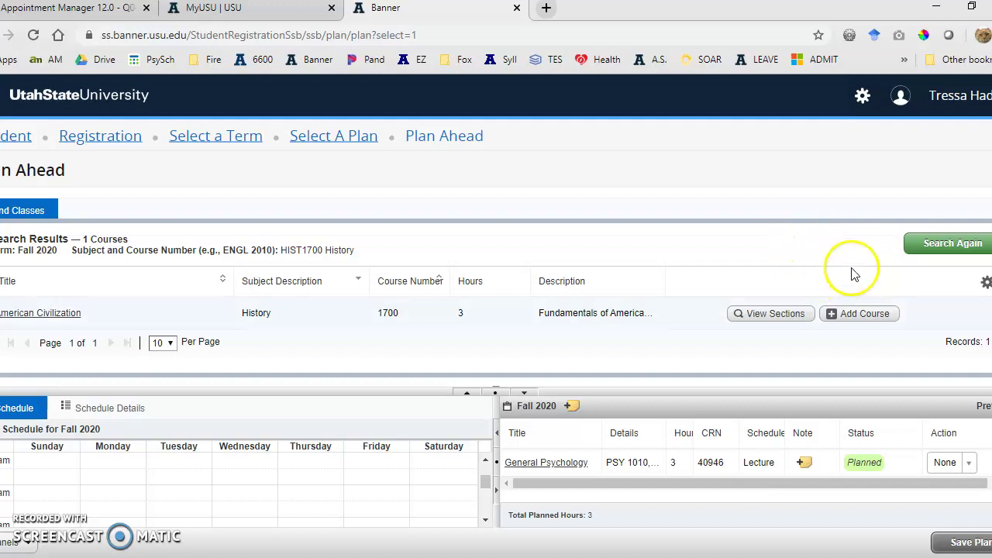
View the sections of American Civilization and add section LO1 of HIST 1700 from the second results page to the plan
{"action": "left_click", "coordinate": [764, 315]}
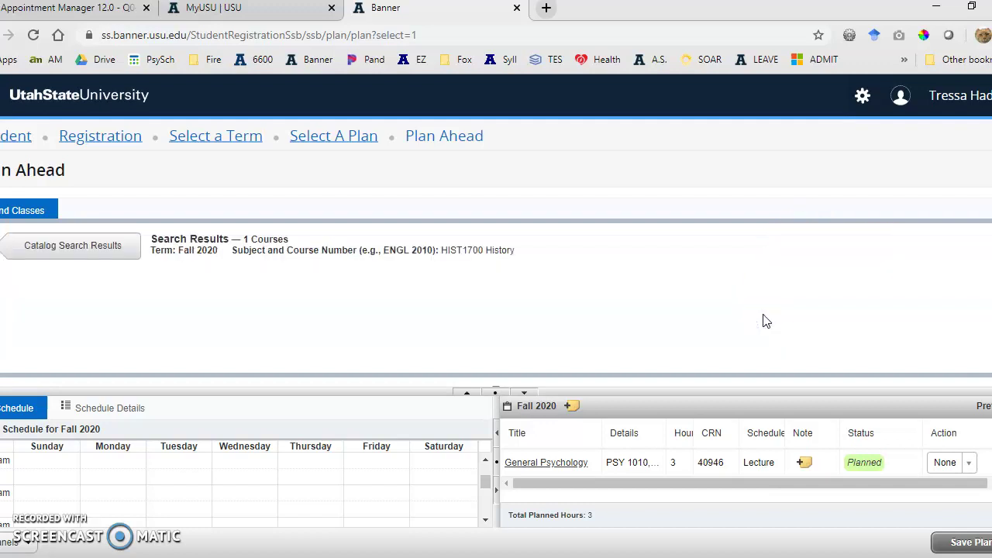
{"action": "scroll", "coordinate": [910, 279], "scroll_direction": "down", "scroll_amount": 3}
{"action": "scroll", "coordinate": [910, 286], "scroll_direction": "down", "scroll_amount": 5}
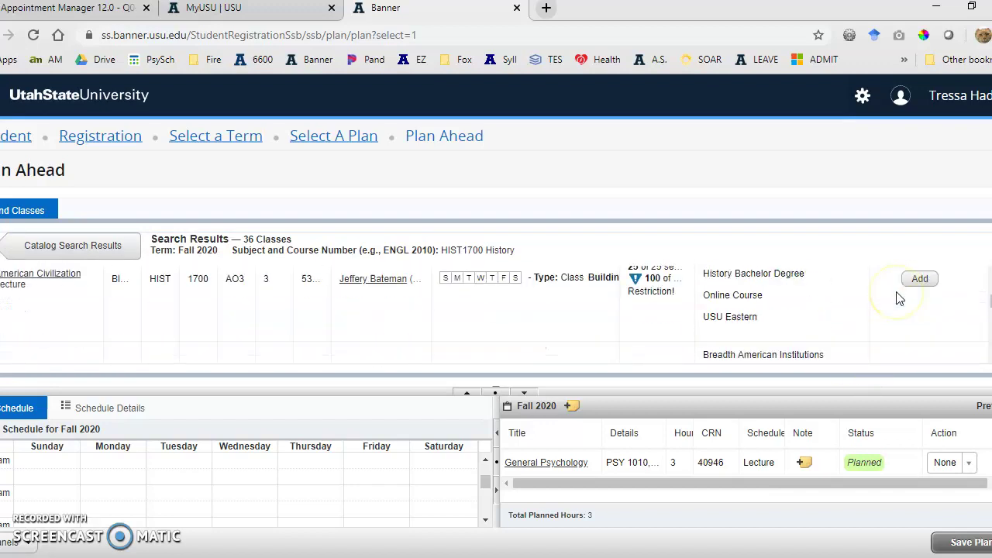
{"action": "scroll", "coordinate": [899, 299], "scroll_direction": "up", "scroll_amount": 5}
{"action": "left_click", "coordinate": [886, 320]}
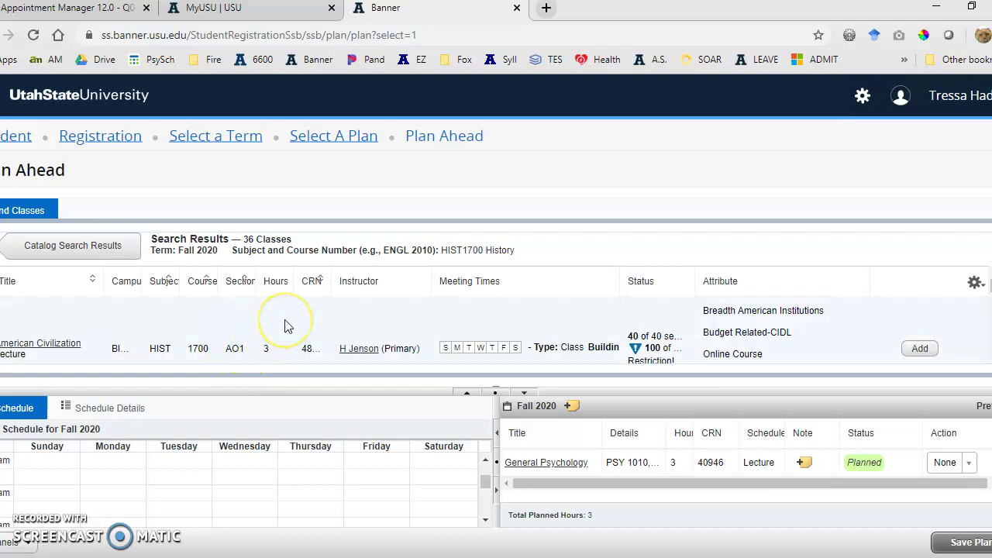
{"action": "scroll", "coordinate": [284, 326], "scroll_direction": "down", "scroll_amount": 5}
{"action": "scroll", "coordinate": [285, 326], "scroll_direction": "down", "scroll_amount": 4}
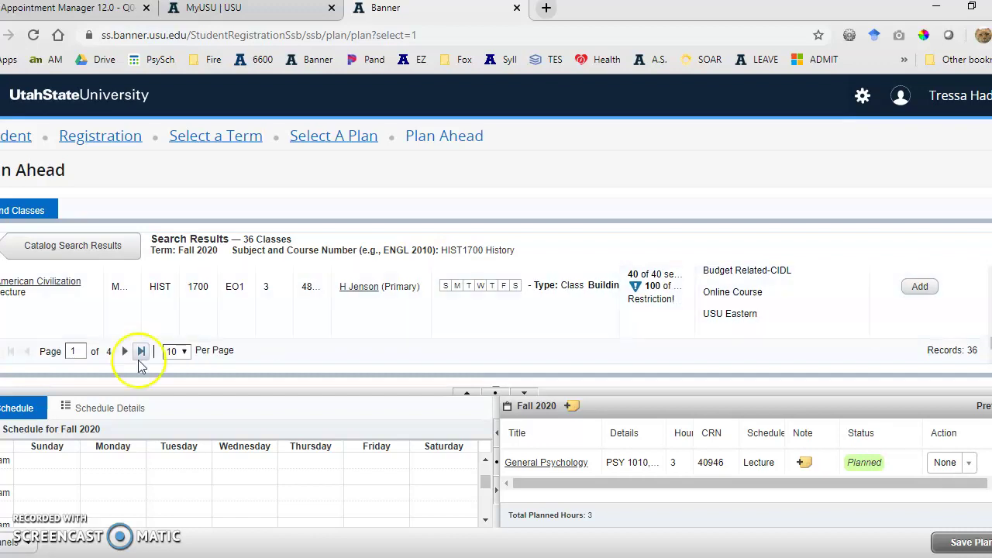
{"action": "left_click", "coordinate": [125, 352]}
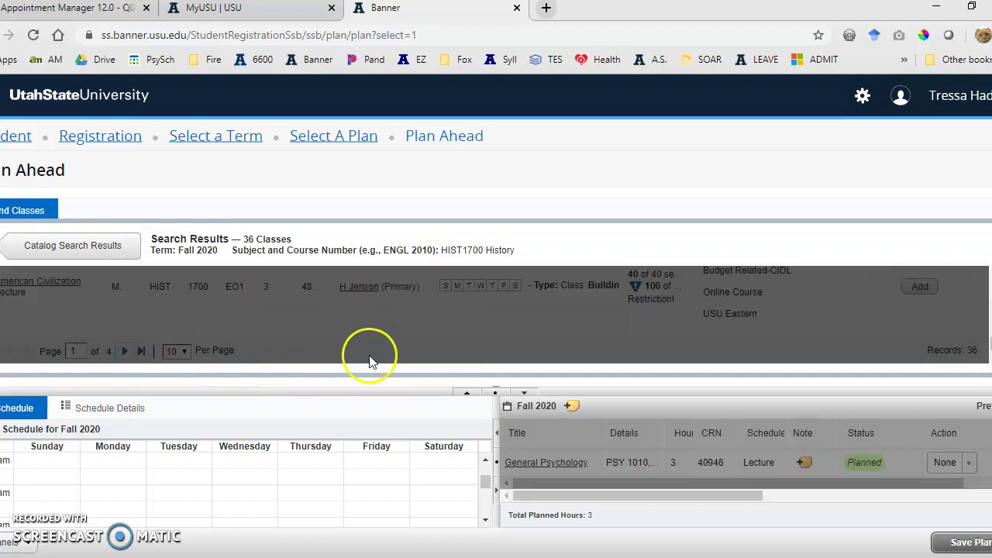
{"action": "scroll", "coordinate": [368, 313], "scroll_direction": "down", "scroll_amount": 3}
{"action": "scroll", "coordinate": [368, 314], "scroll_direction": "down", "scroll_amount": 2}
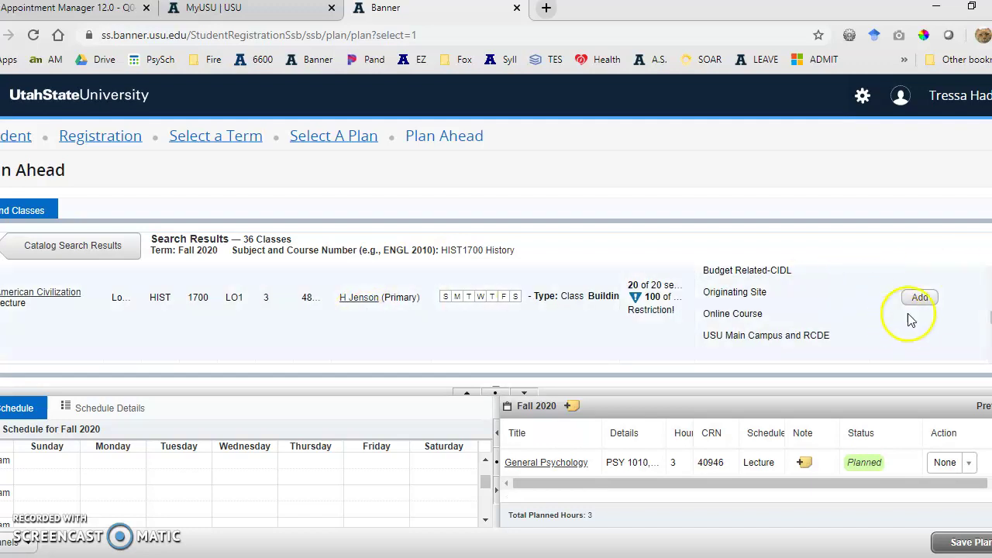
{"action": "left_click", "coordinate": [916, 299]}
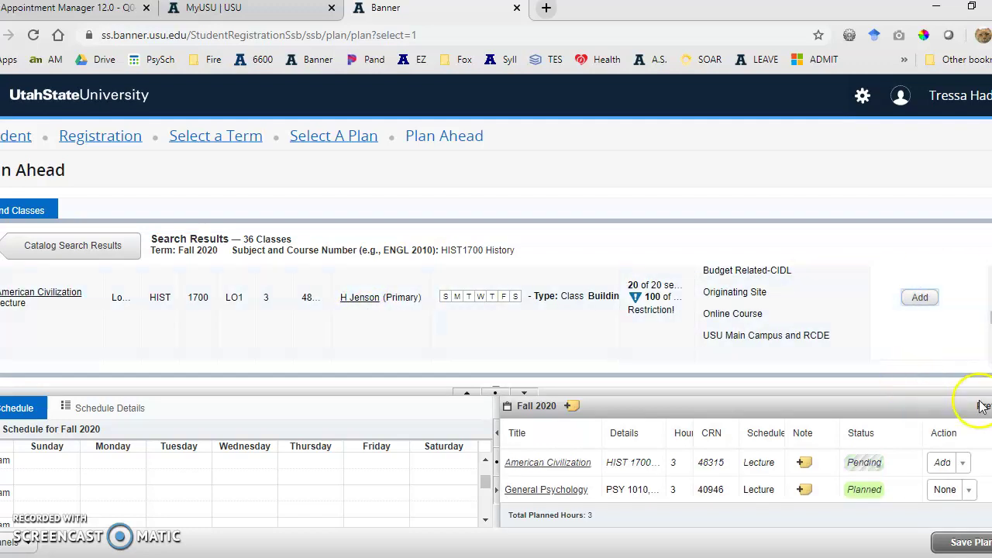
Return to the catalog results, start a new search and remove HIST1700 History from the search criteria
{"action": "left_click", "coordinate": [35, 248]}
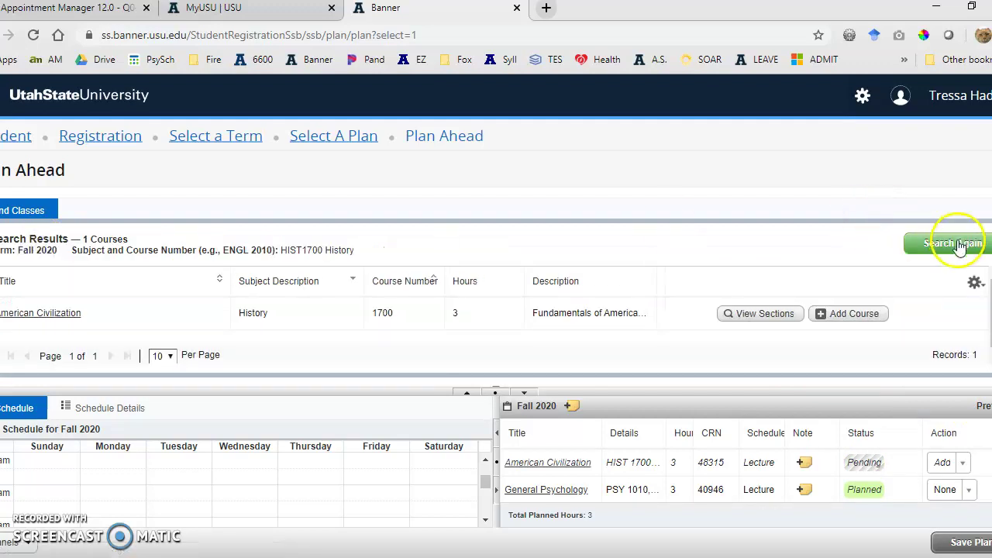
{"action": "left_click", "coordinate": [953, 245]}
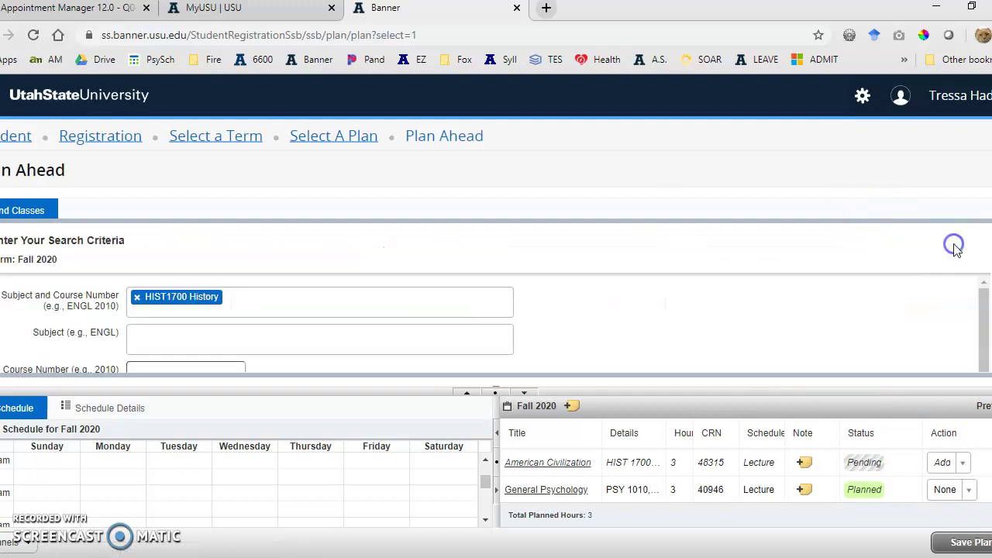
{"action": "left_click", "coordinate": [138, 296]}
{"action": "scroll", "coordinate": [303, 266], "scroll_direction": "down", "scroll_amount": 1}
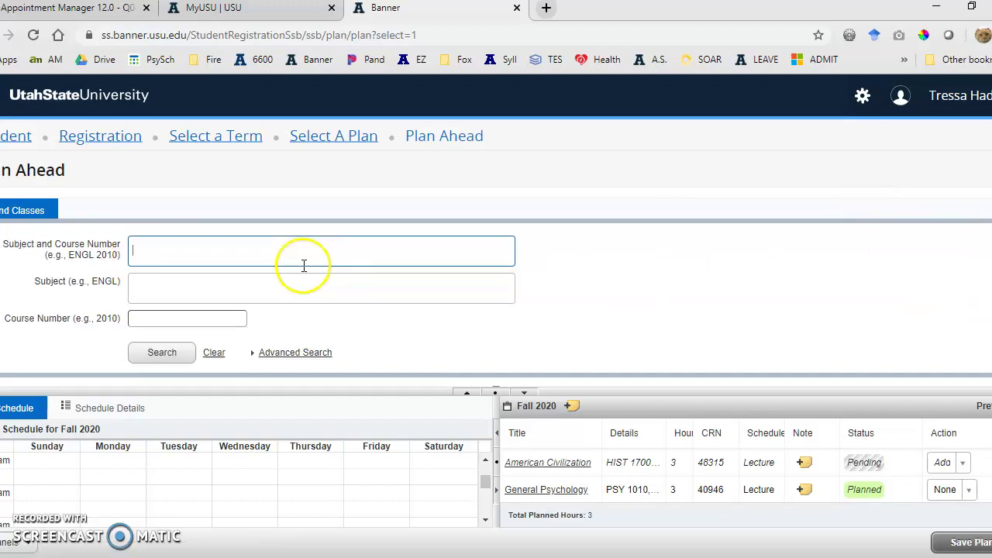
Run an advanced search for courses with the attribute Depth Life/Physical Sciences
{"action": "left_click", "coordinate": [314, 354]}
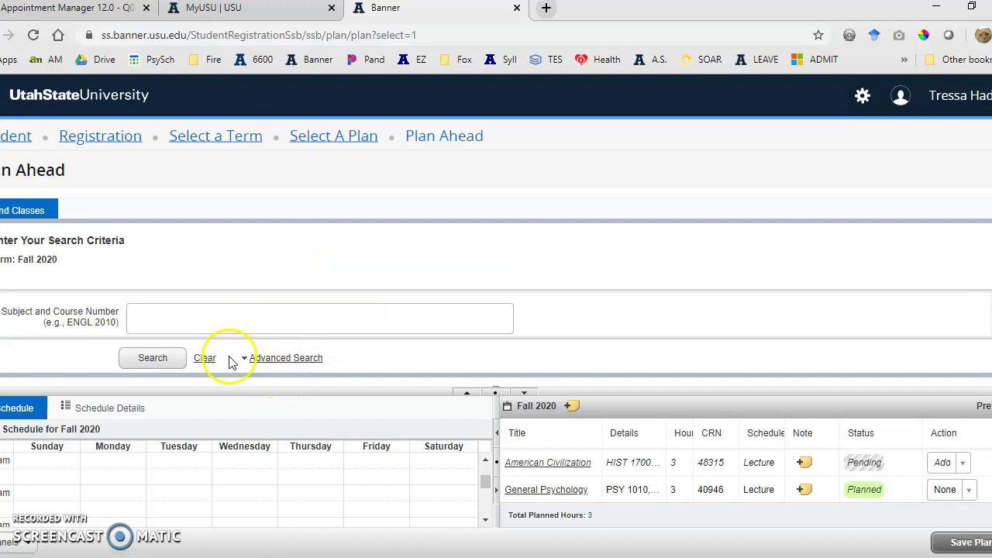
{"action": "scroll", "coordinate": [284, 322], "scroll_direction": "down", "scroll_amount": 3}
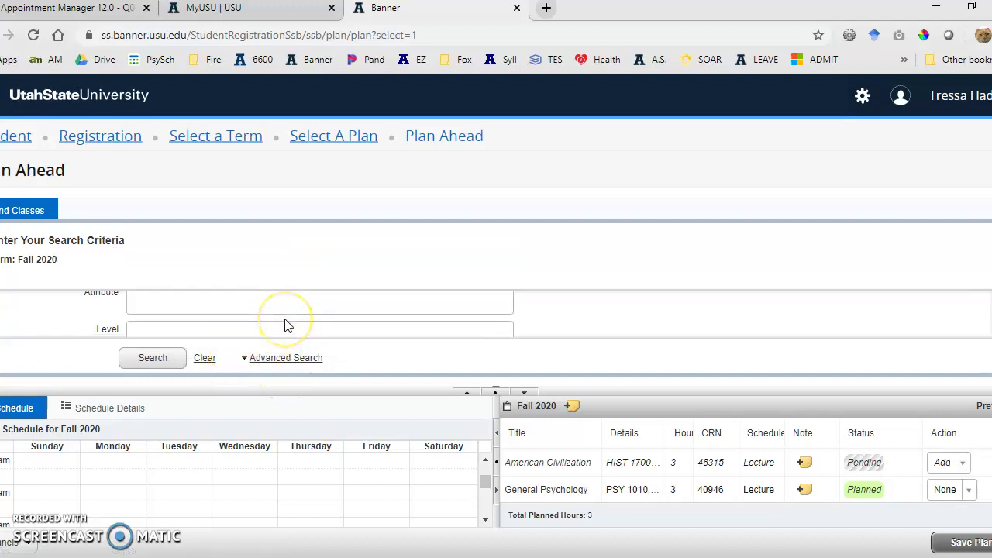
{"action": "left_click", "coordinate": [172, 325]}
{"action": "left_click", "coordinate": [159, 306]}
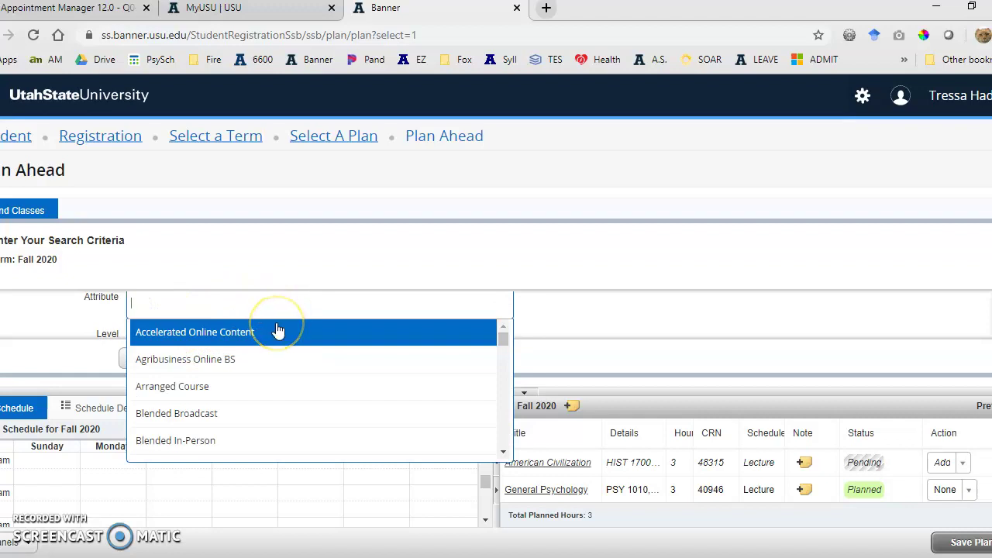
{"action": "type", "text": "dsc"}
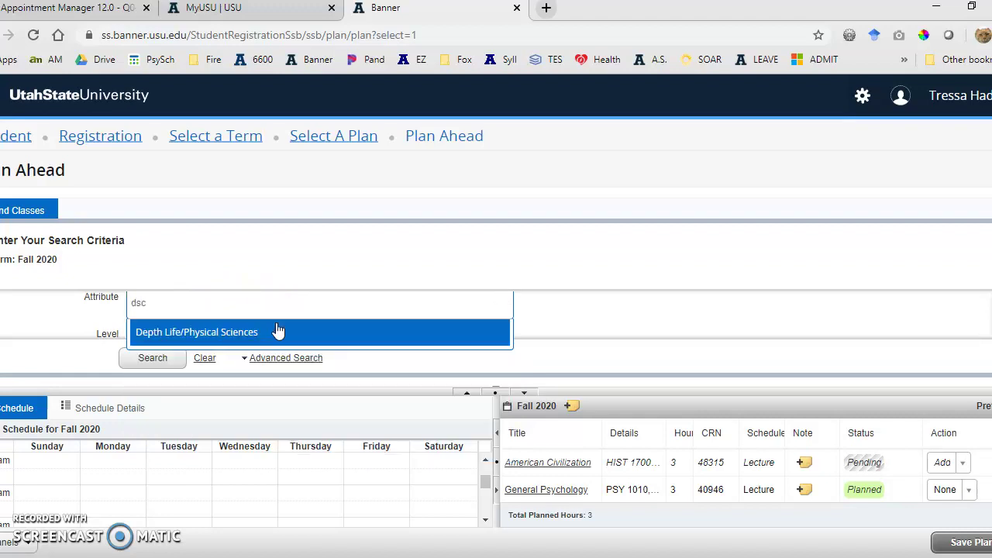
{"action": "left_click", "coordinate": [230, 339]}
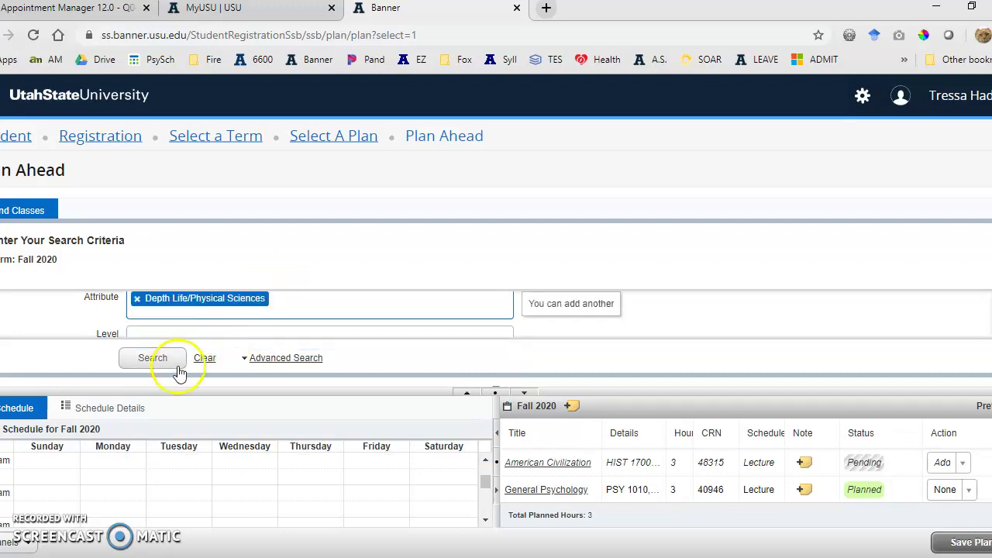
{"action": "left_click", "coordinate": [154, 358]}
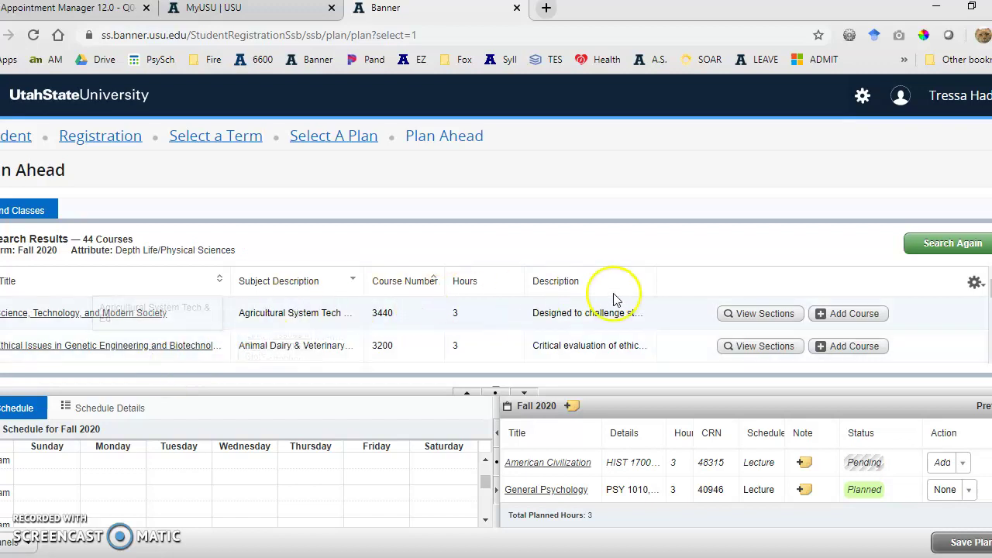
Look through the first page of Depth Life/Physical Sciences courses
{"action": "scroll", "coordinate": [643, 297], "scroll_direction": "down", "scroll_amount": 2}
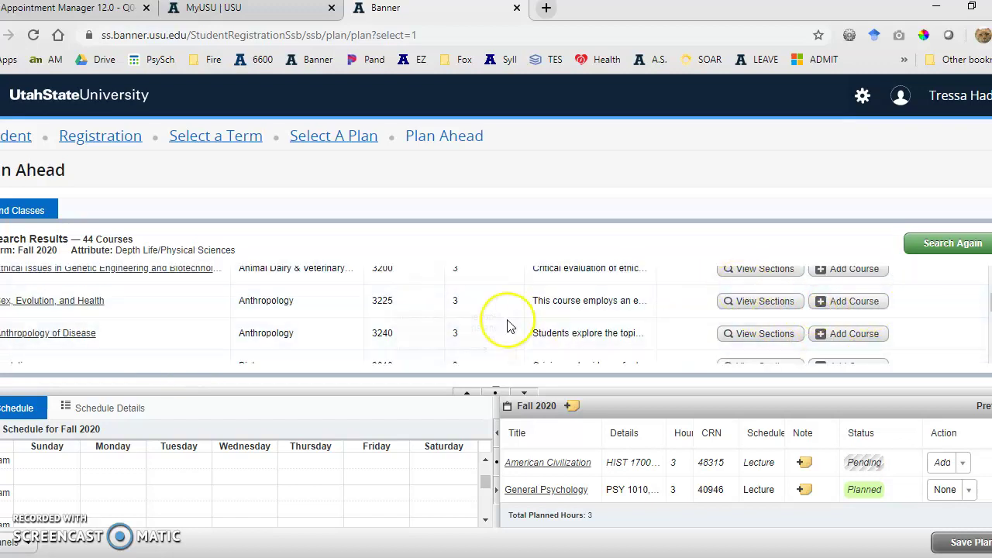
{"action": "scroll", "coordinate": [508, 325], "scroll_direction": "down", "scroll_amount": 5}
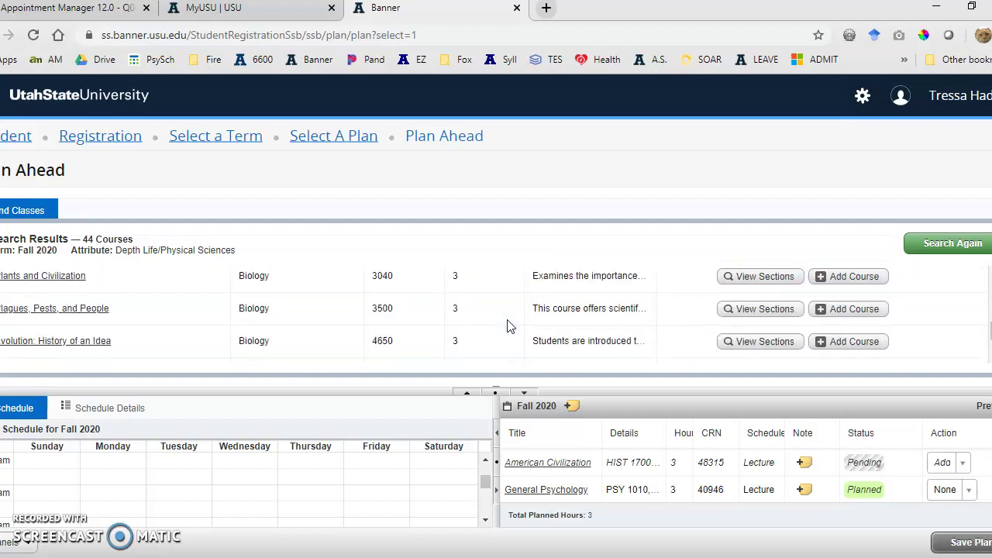
{"action": "scroll", "coordinate": [508, 325], "scroll_direction": "down", "scroll_amount": 3}
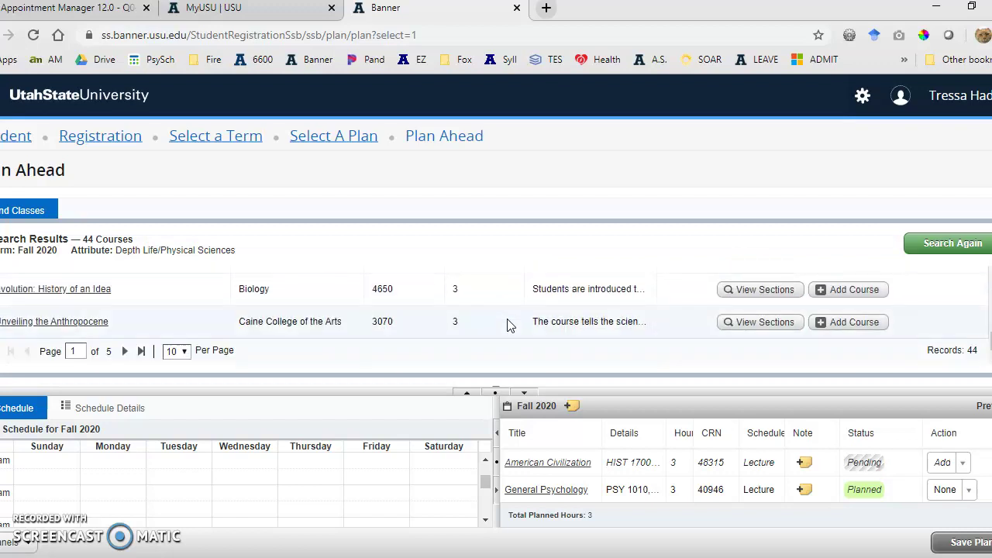
{"action": "scroll", "coordinate": [508, 326], "scroll_direction": "up", "scroll_amount": 3}
{"action": "scroll", "coordinate": [507, 326], "scroll_direction": "up", "scroll_amount": 2}
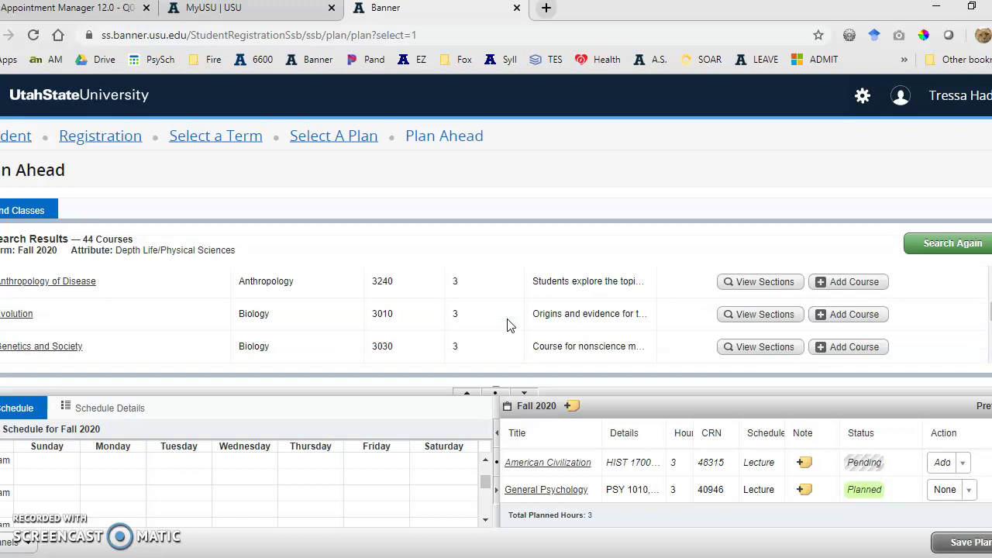
{"action": "scroll", "coordinate": [508, 326], "scroll_direction": "down", "scroll_amount": 3}
Browse the second results page, view the sections of The Earth Through Time (Geology 3200), and return to the catalog results
{"action": "left_click", "coordinate": [124, 351]}
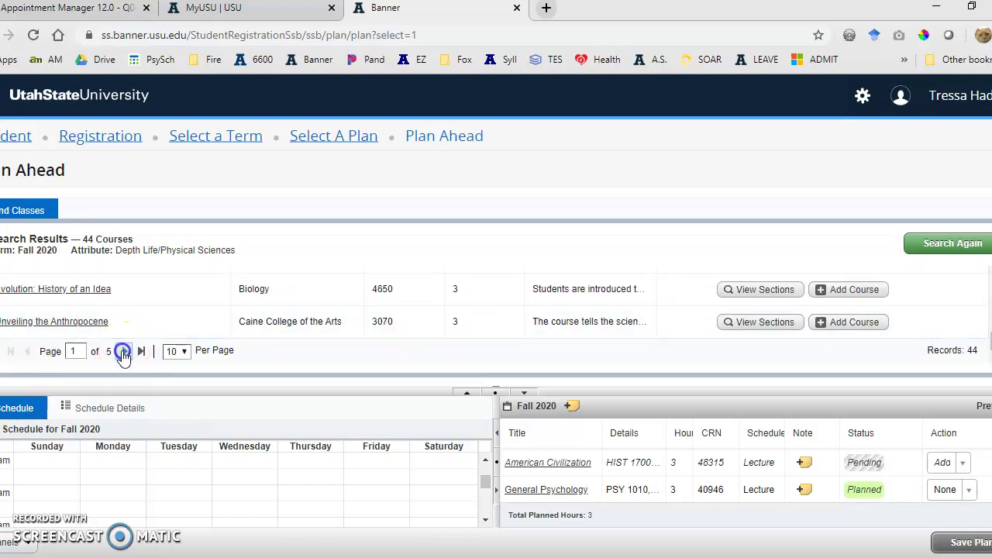
{"action": "scroll", "coordinate": [363, 313], "scroll_direction": "down", "scroll_amount": 2}
{"action": "scroll", "coordinate": [365, 314], "scroll_direction": "up", "scroll_amount": 1}
{"action": "scroll", "coordinate": [363, 317], "scroll_direction": "up", "scroll_amount": 1}
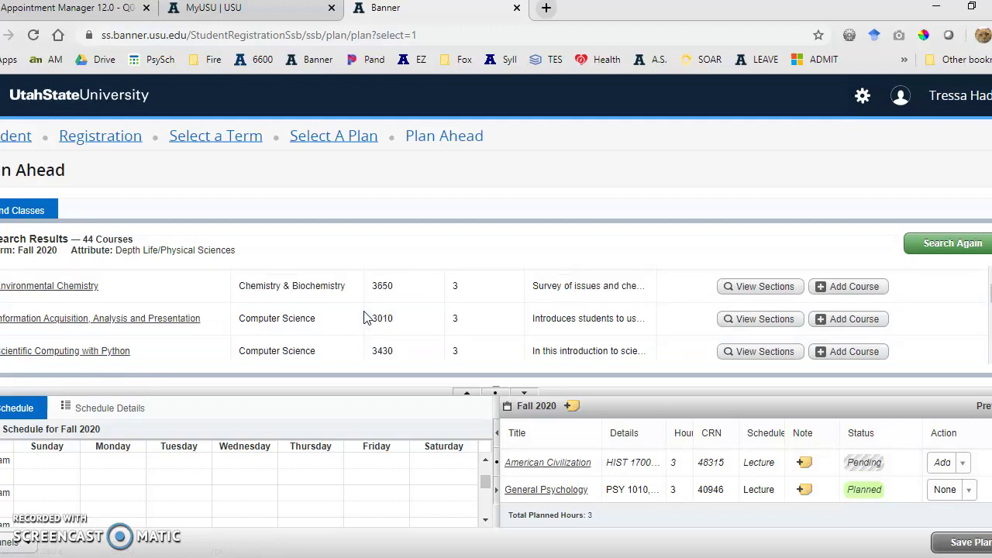
{"action": "scroll", "coordinate": [364, 316], "scroll_direction": "down", "scroll_amount": 4}
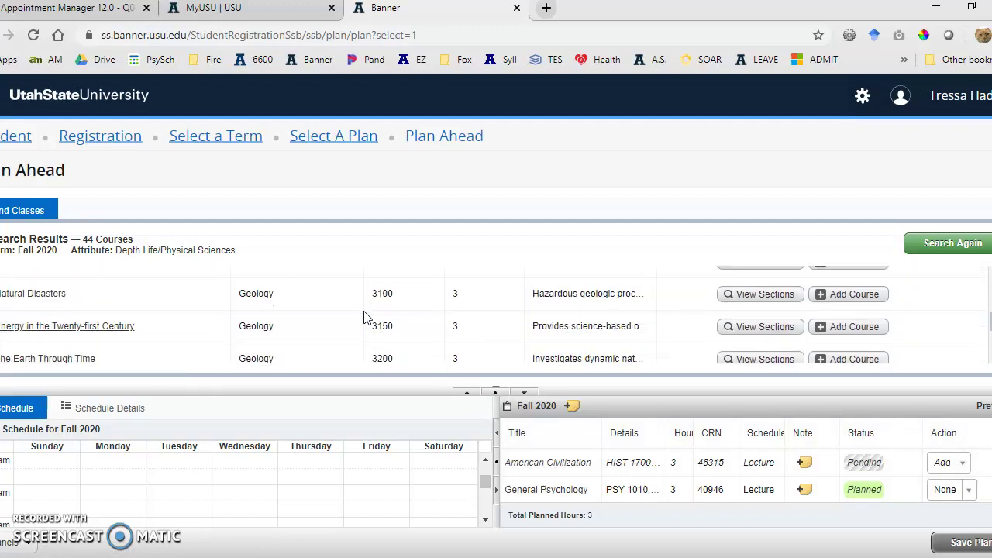
{"action": "scroll", "coordinate": [368, 314], "scroll_direction": "down", "scroll_amount": 2}
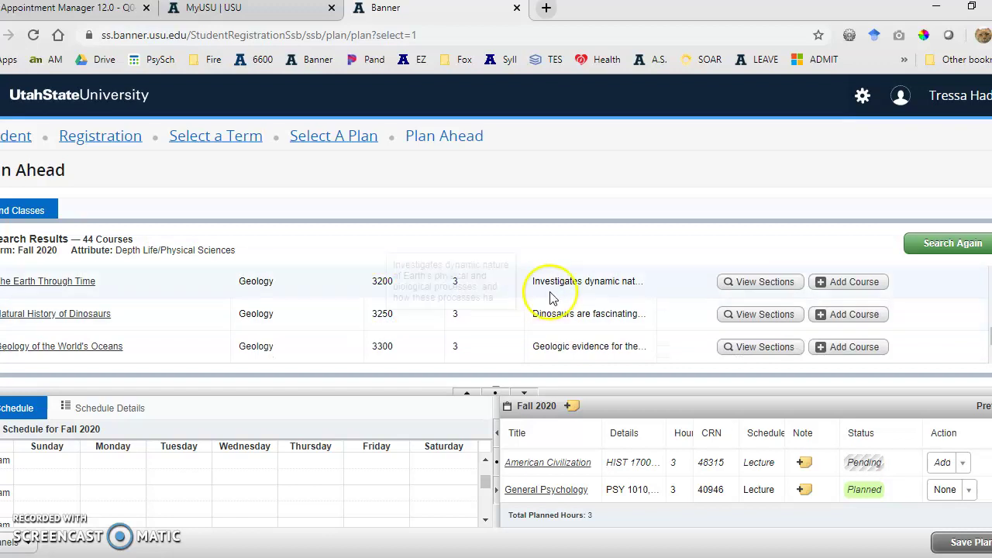
{"action": "left_click", "coordinate": [756, 284]}
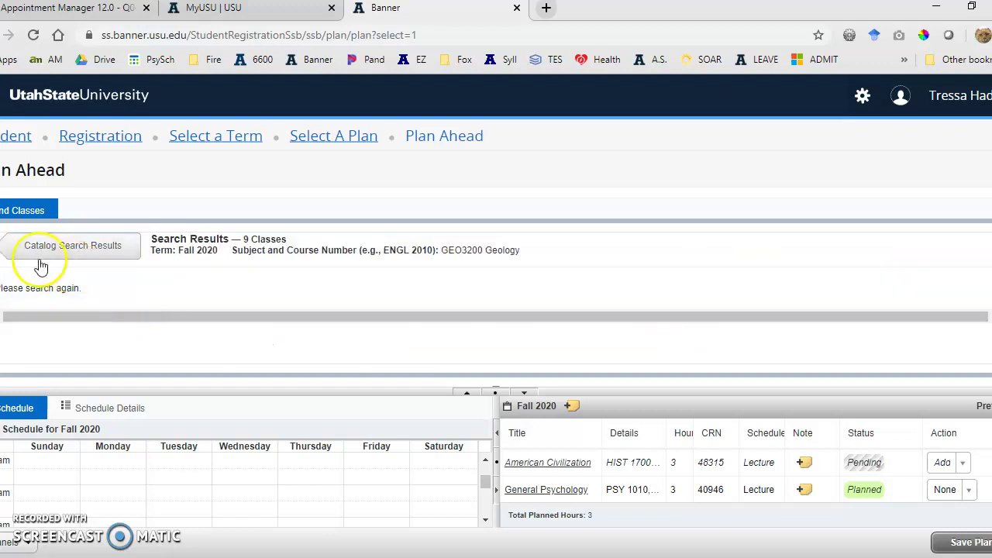
{"action": "left_click", "coordinate": [32, 253]}
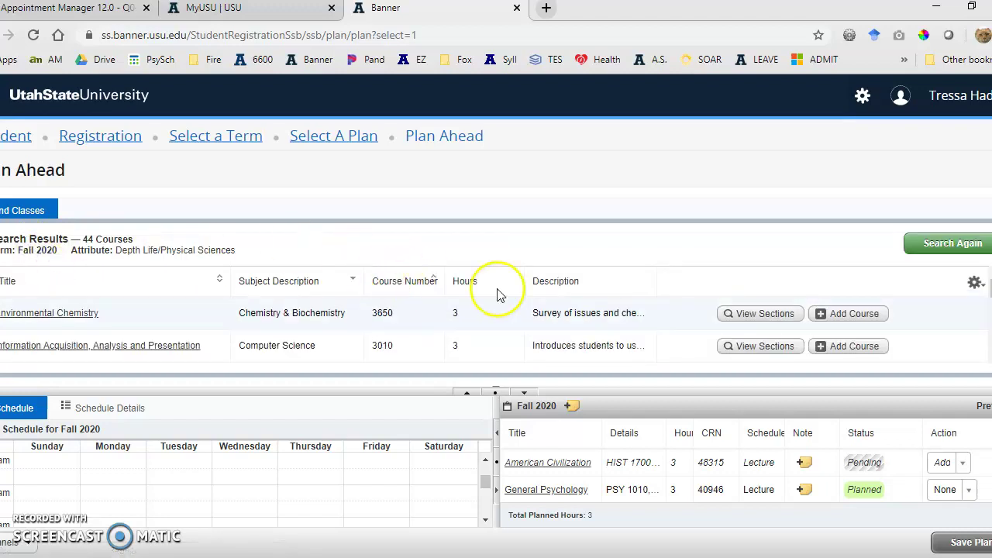
Look through the third results page of Depth Life/Physical Sciences courses and return to the second page
{"action": "scroll", "coordinate": [497, 295], "scroll_direction": "down", "scroll_amount": 5}
{"action": "left_click", "coordinate": [123, 351]}
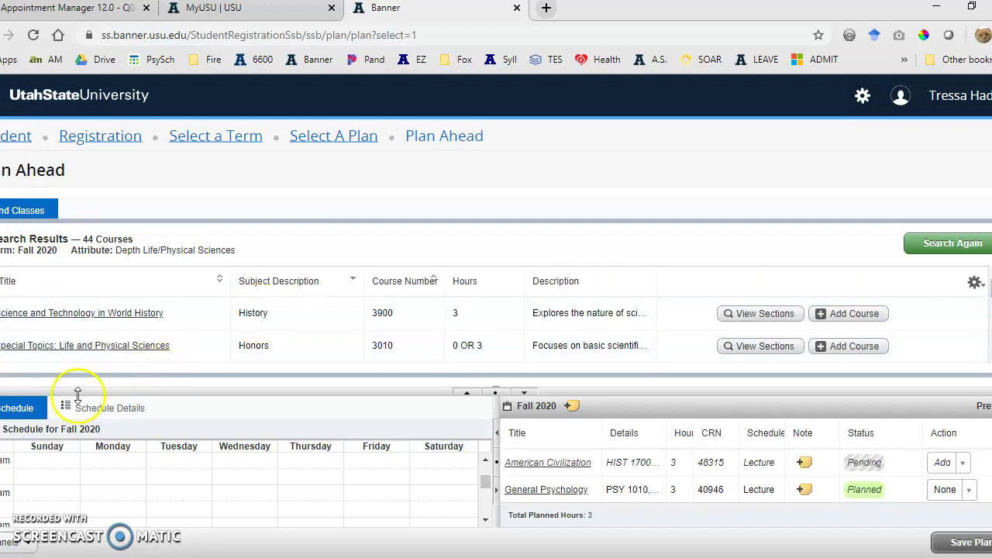
{"action": "scroll", "coordinate": [124, 356], "scroll_direction": "down", "scroll_amount": 5}
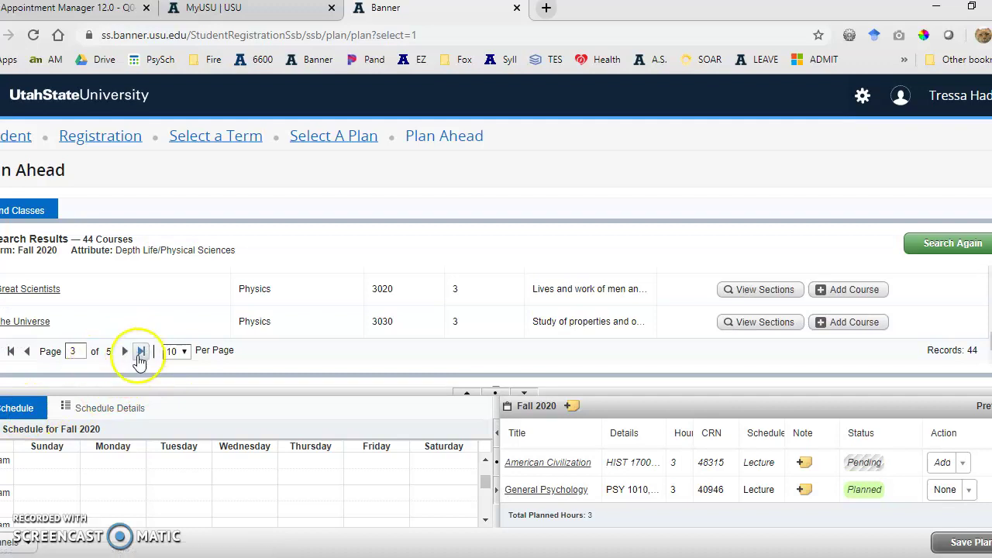
{"action": "left_click", "coordinate": [28, 353]}
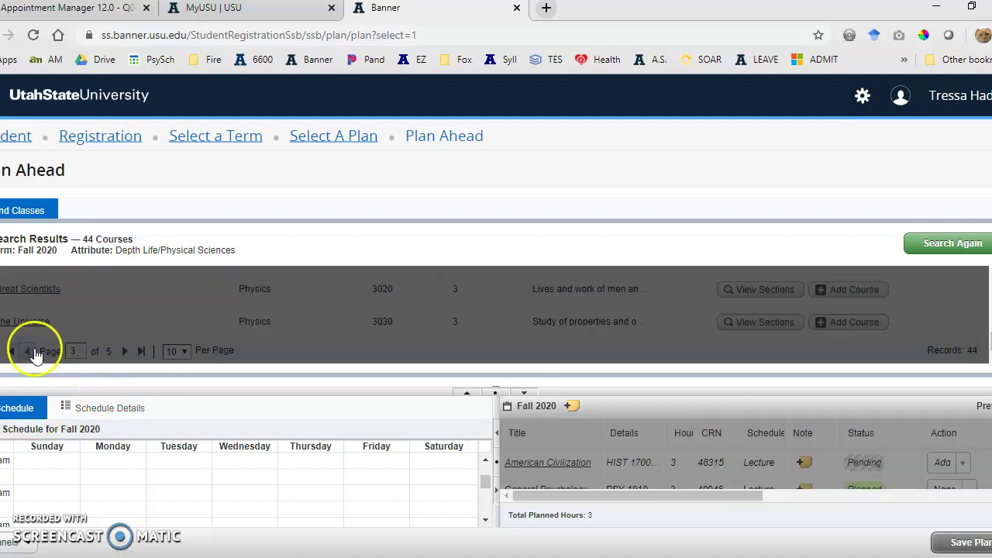
Add section 001 of Natural Disasters (GEO 3100) to the Fall 2020 plan and save the plan
{"action": "scroll", "coordinate": [217, 325], "scroll_direction": "down", "scroll_amount": 2}
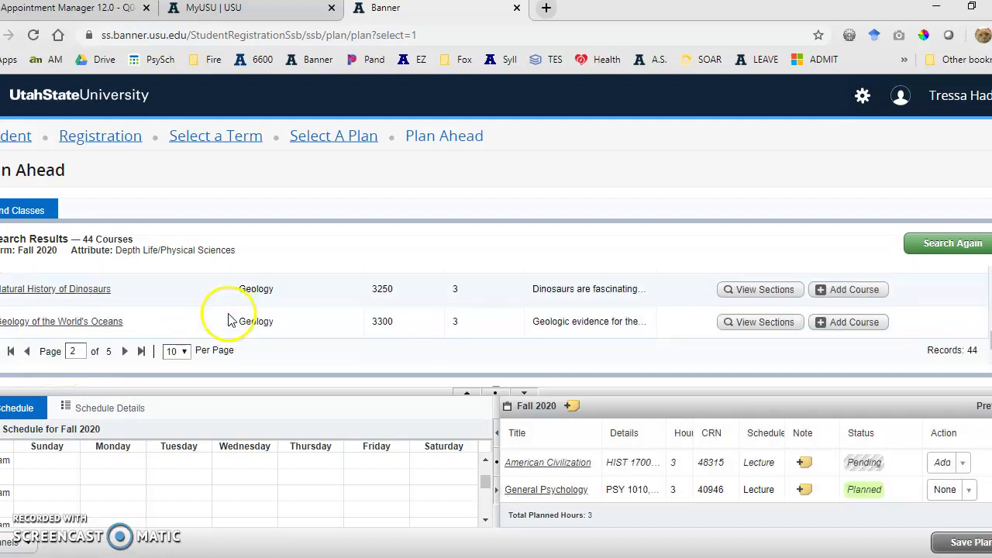
{"action": "scroll", "coordinate": [232, 321], "scroll_direction": "up", "scroll_amount": 5}
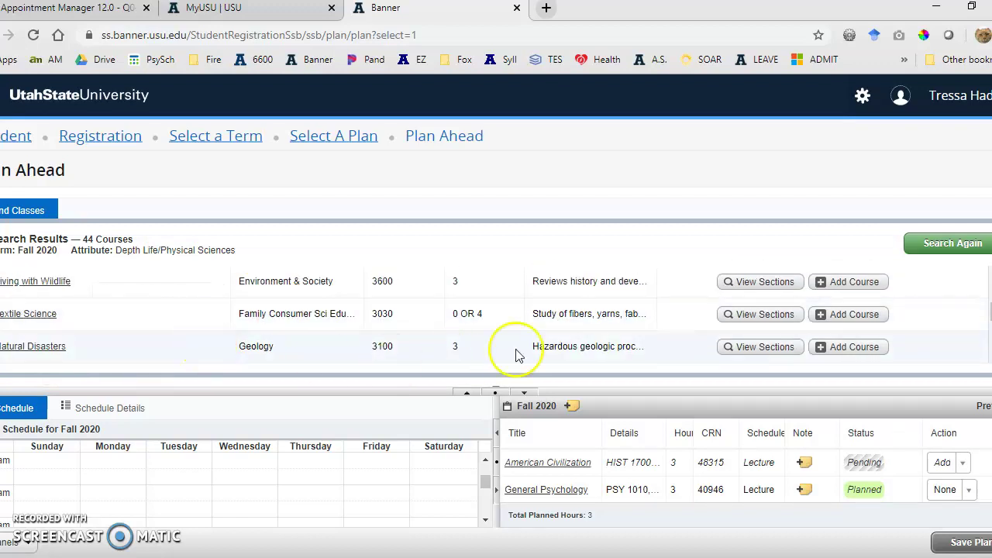
{"action": "left_click", "coordinate": [756, 349]}
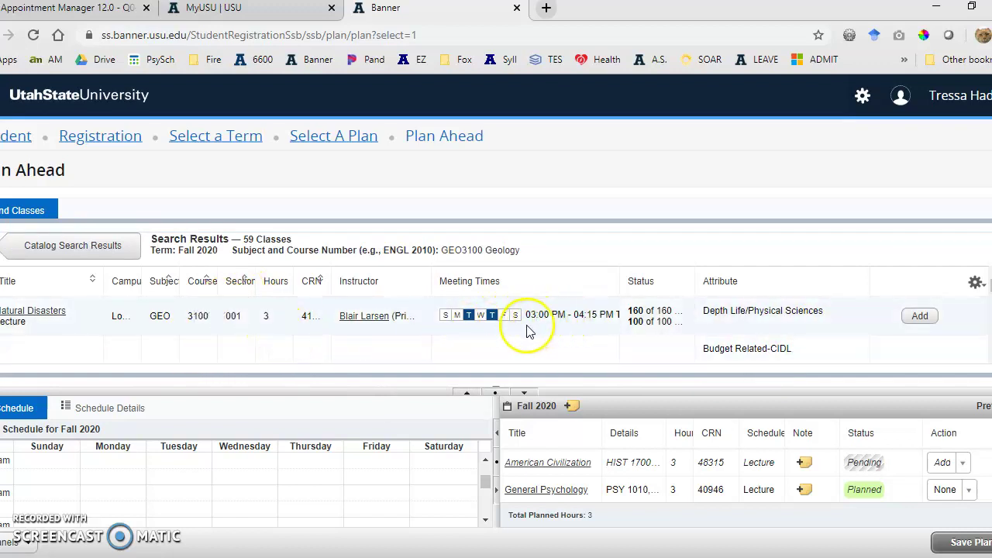
{"action": "left_click", "coordinate": [920, 316]}
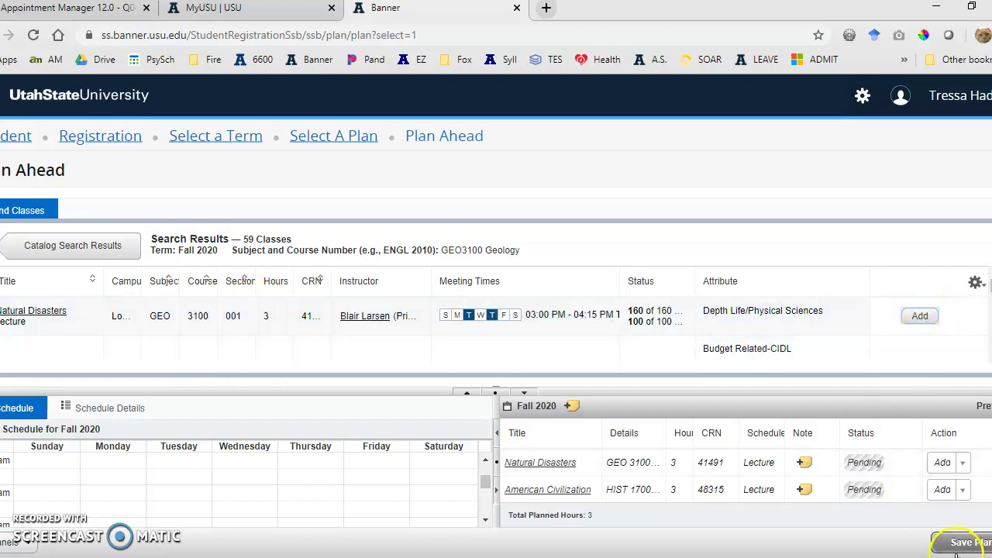
{"action": "left_click", "coordinate": [966, 543]}
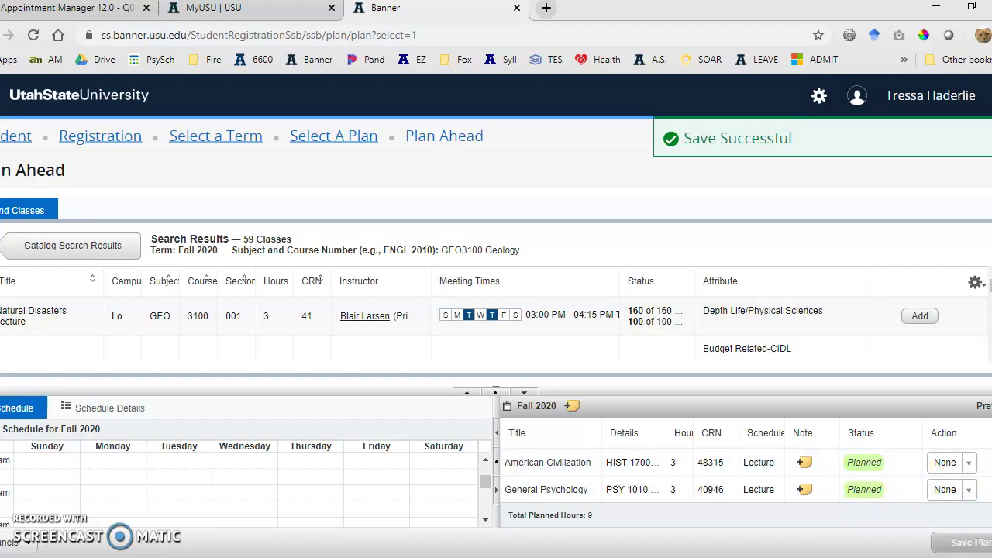
{"action": "scroll", "coordinate": [864, 462], "scroll_direction": "down", "scroll_amount": 1}
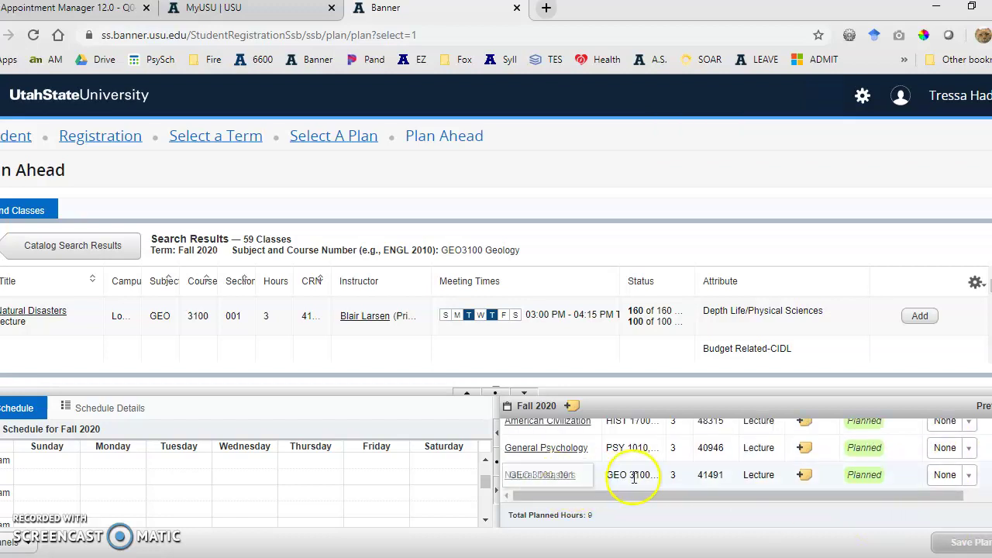